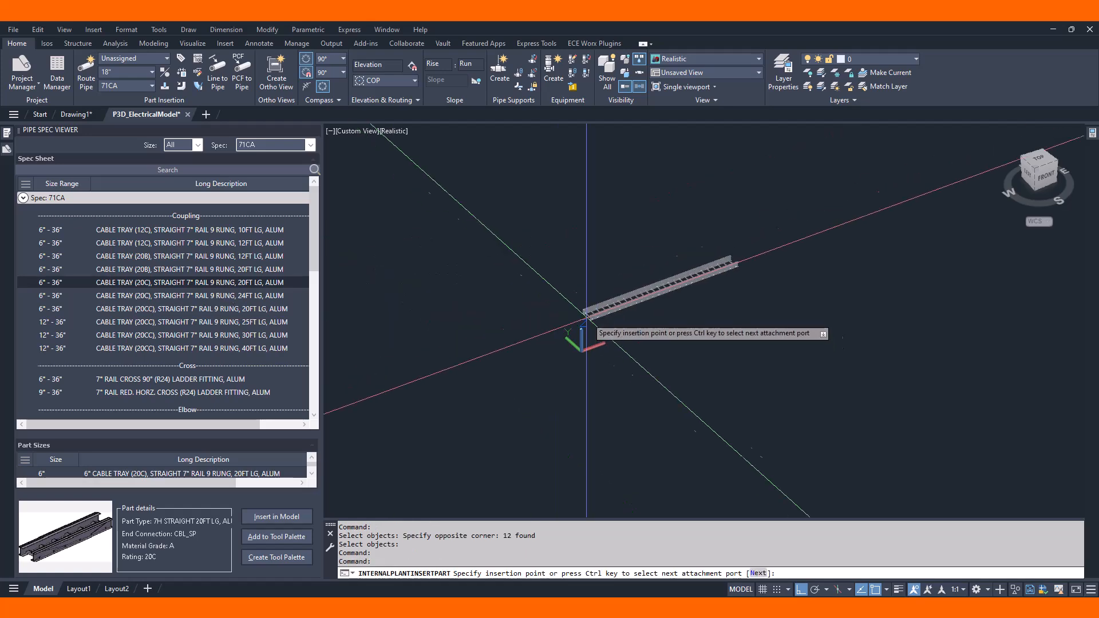
Step: Place the 20 ft straight 7" rail cable tray (20C) at insertion point 0,0 with a rotation angle of 0
{"action": "type", "text": "0,0"}
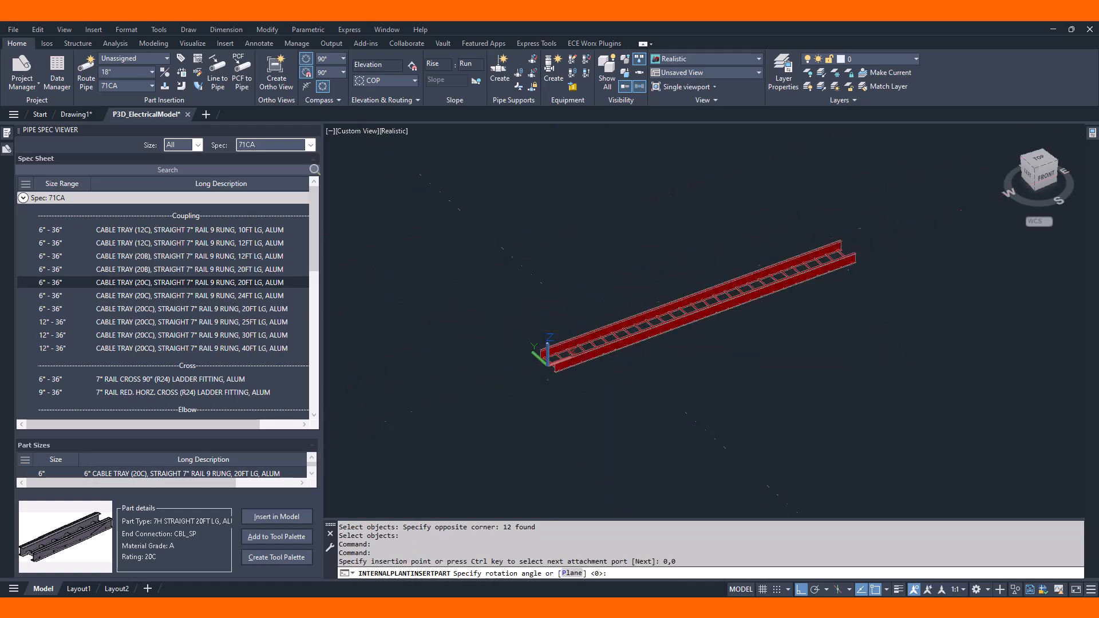
{"action": "key", "text": "Return"}
{"action": "key", "text": "Escape"}
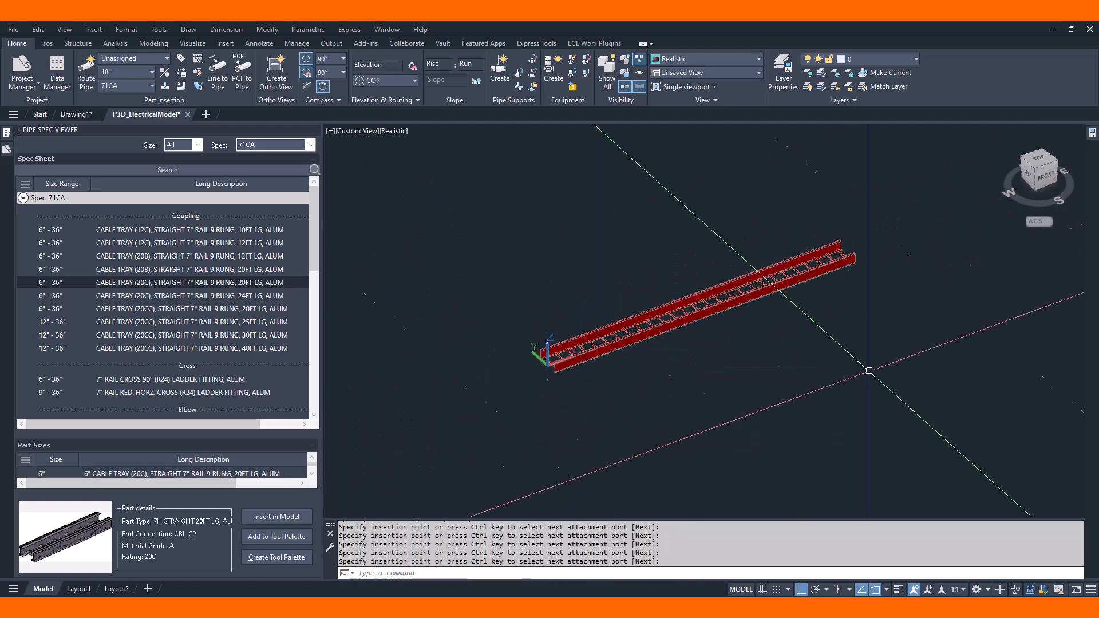
Step: Attach a 7" rail horizontal 90° (R24) ladder bend to the straight tray's end at the origin, accepting the default rotation
{"action": "left_click", "coordinate": [1035, 166]}
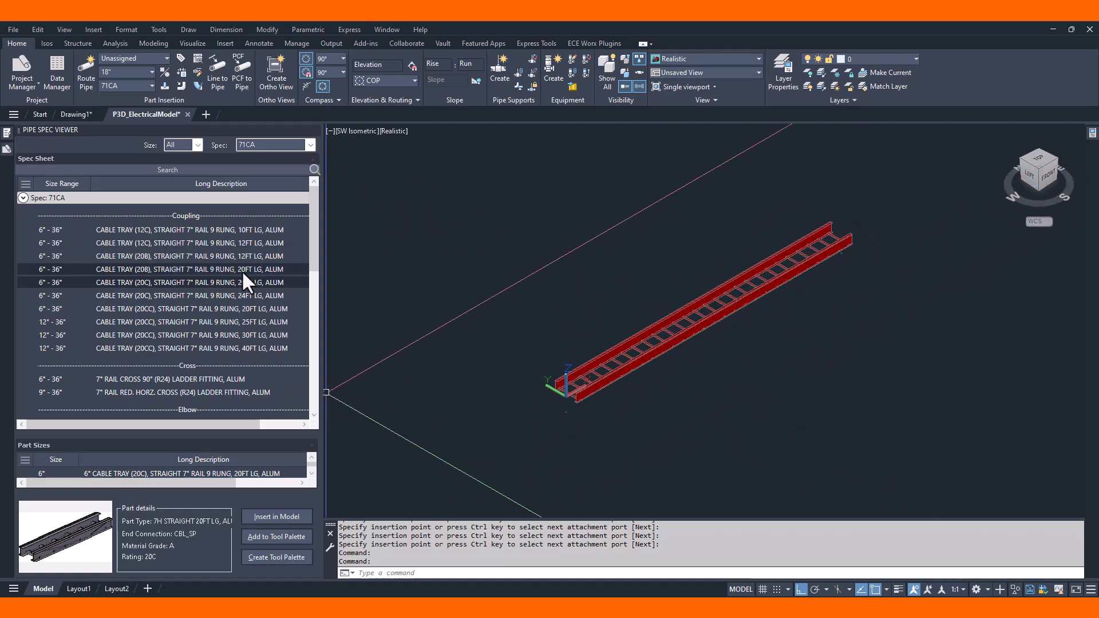
{"action": "scroll", "coordinate": [241, 271], "scroll_direction": "down", "scroll_amount": 5}
{"action": "left_click", "coordinate": [221, 214]}
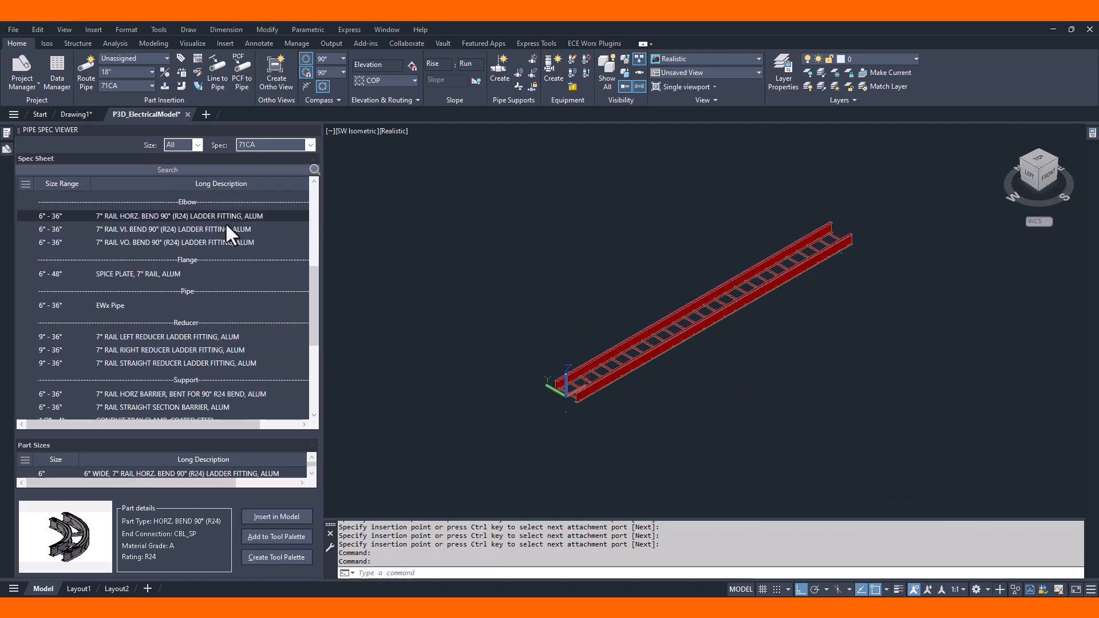
{"action": "left_click", "coordinate": [270, 513]}
{"action": "left_click", "coordinate": [577, 395]}
{"action": "key", "text": "Return"}
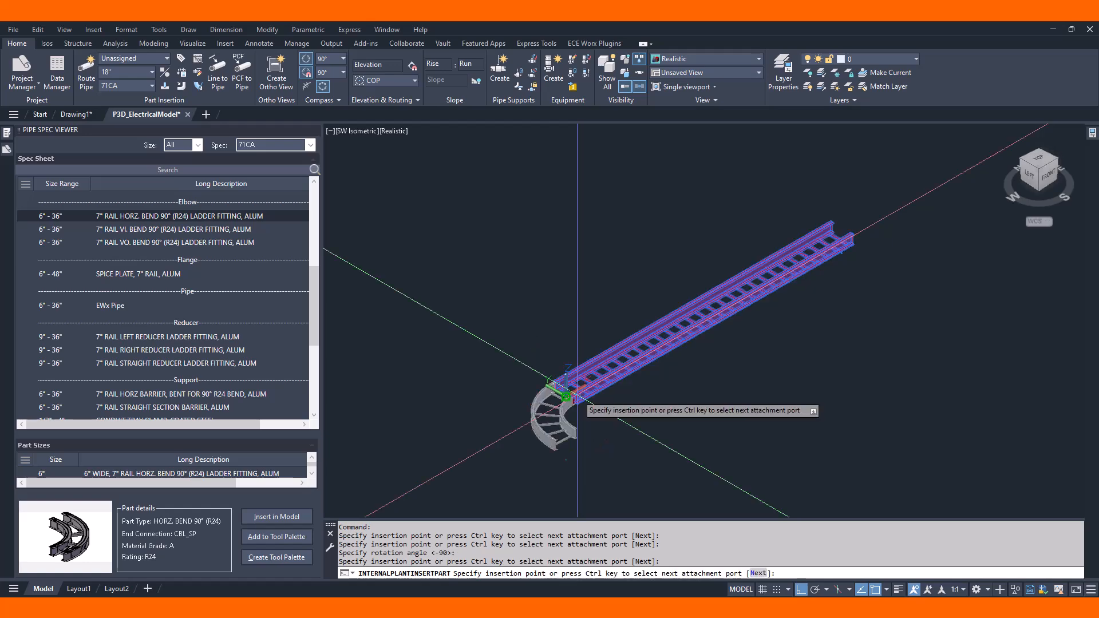
{"action": "key", "text": "Escape"}
Step: Attach a 10 ft straight 7" rail cable tray (12C) to the open end of the bend
{"action": "scroll", "coordinate": [315, 284], "scroll_direction": "up", "scroll_amount": 5}
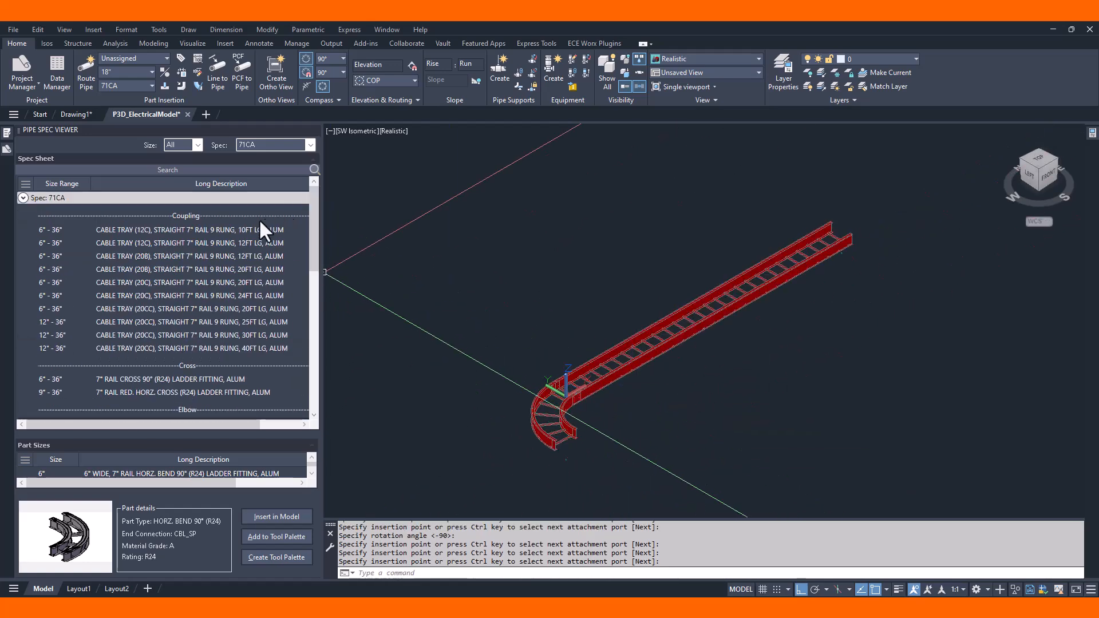
{"action": "left_click", "coordinate": [252, 229]}
{"action": "left_click", "coordinate": [276, 517]}
{"action": "left_click", "coordinate": [565, 444]}
{"action": "key", "text": "Return"}
{"action": "key", "text": "Escape"}
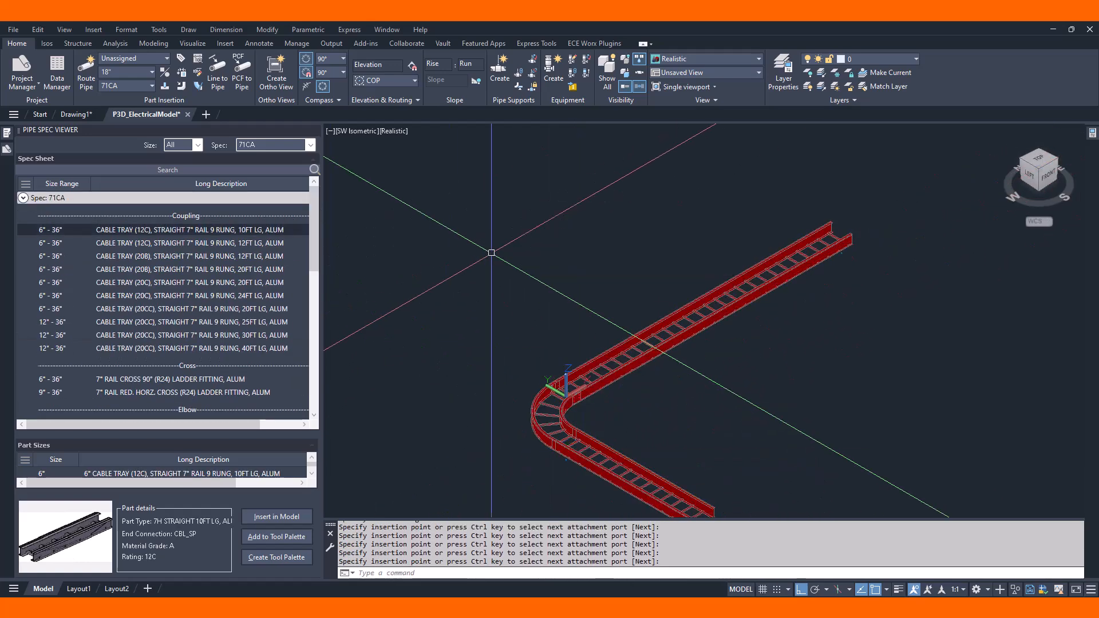
Step: Insert the 7" rail horizontal barrier for the 90° R24 bend inside the bend, starting at its joint with the 20 ft tray
{"action": "type", "text": "z"}
{"action": "key", "text": "Return"}
{"action": "type", "text": "e"}
{"action": "key", "text": "Return"}
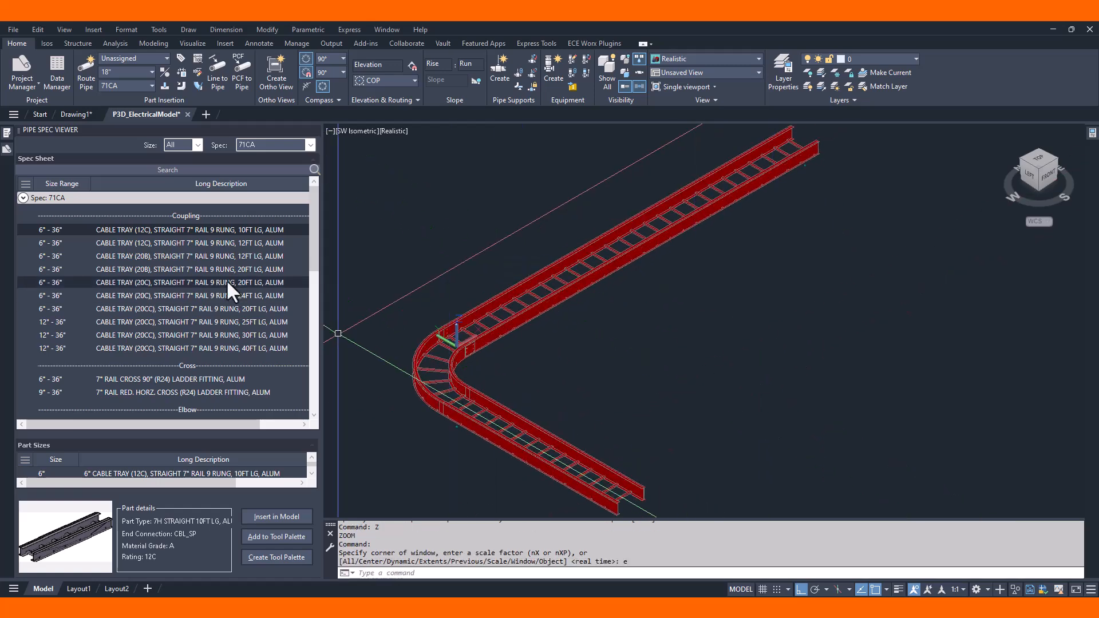
{"action": "scroll", "coordinate": [227, 280], "scroll_direction": "down", "scroll_amount": 3}
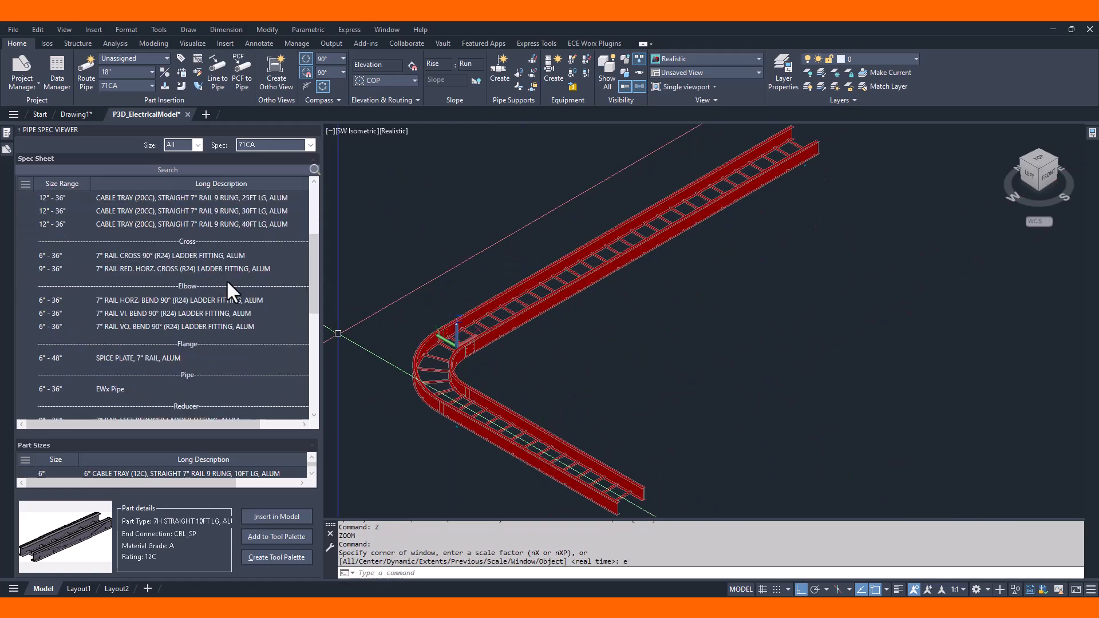
{"action": "scroll", "coordinate": [240, 303], "scroll_direction": "down", "scroll_amount": 5}
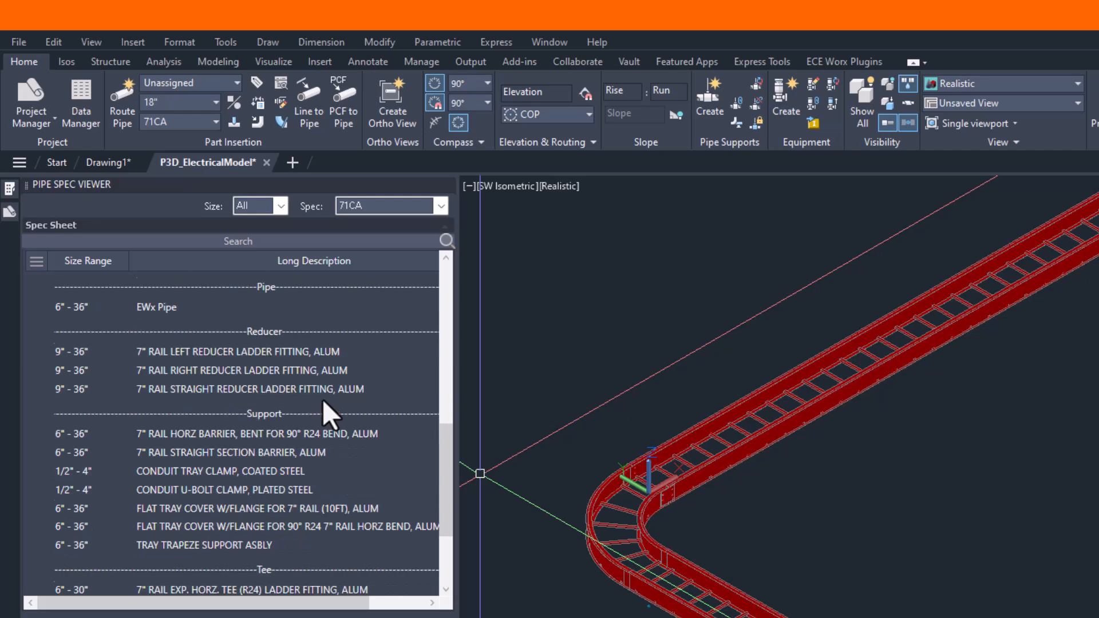
{"action": "scroll", "coordinate": [322, 400], "scroll_direction": "down", "scroll_amount": 2}
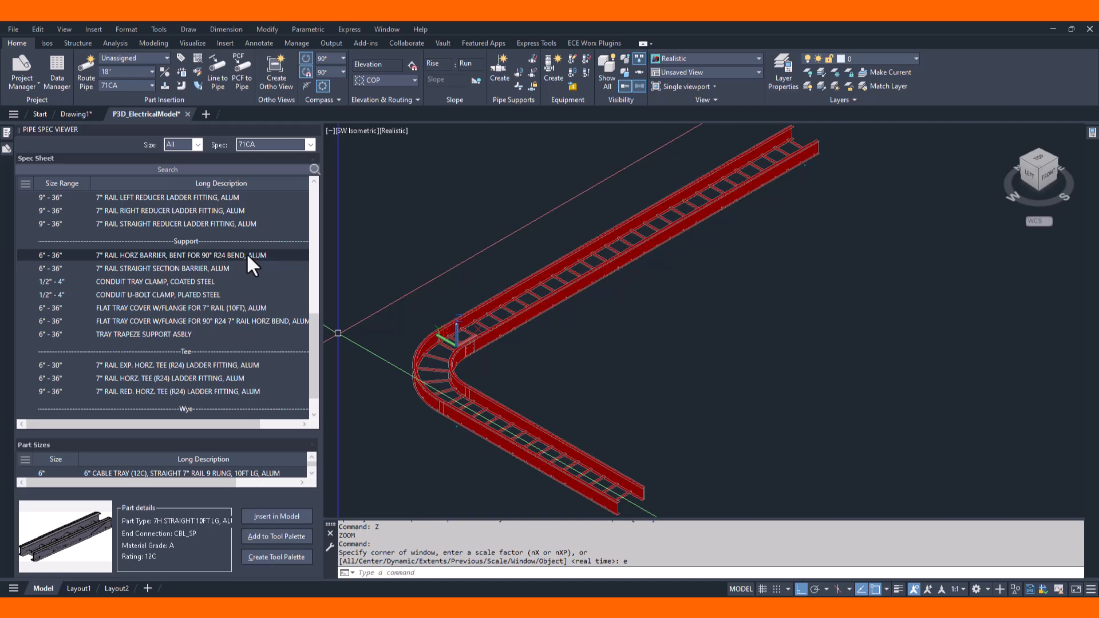
{"action": "left_click", "coordinate": [246, 255]}
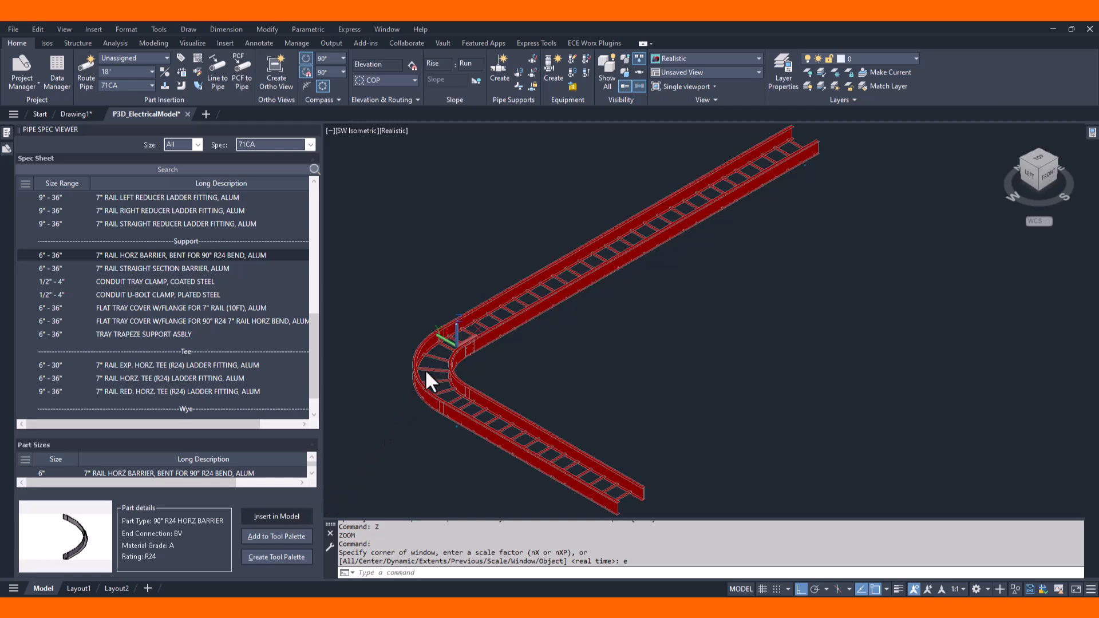
{"action": "left_click", "coordinate": [456, 347]}
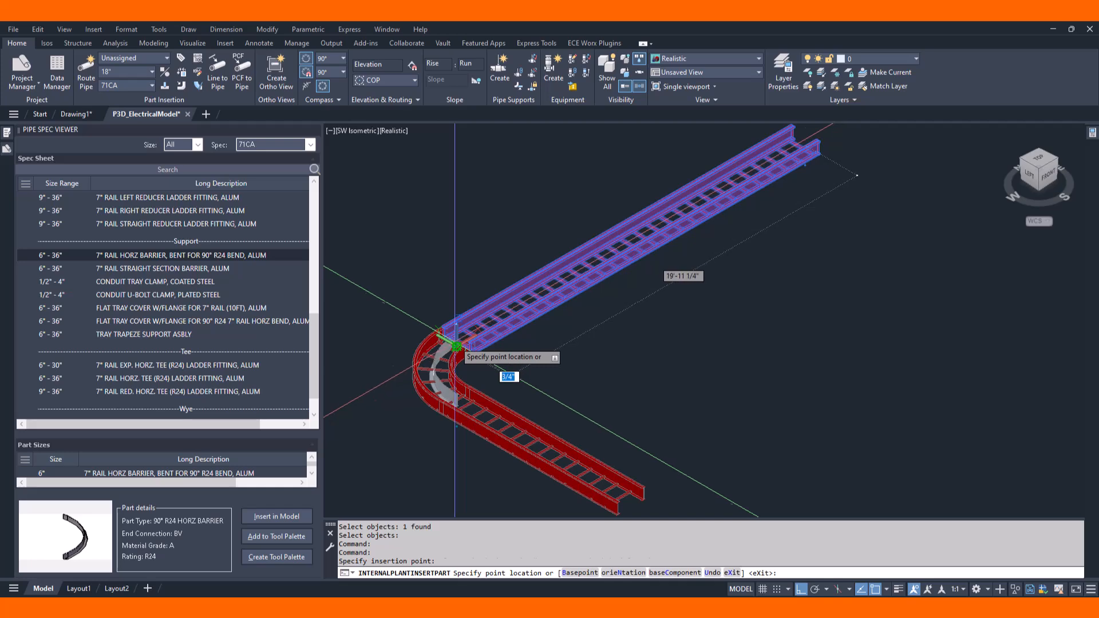
{"action": "left_click", "coordinate": [443, 335]}
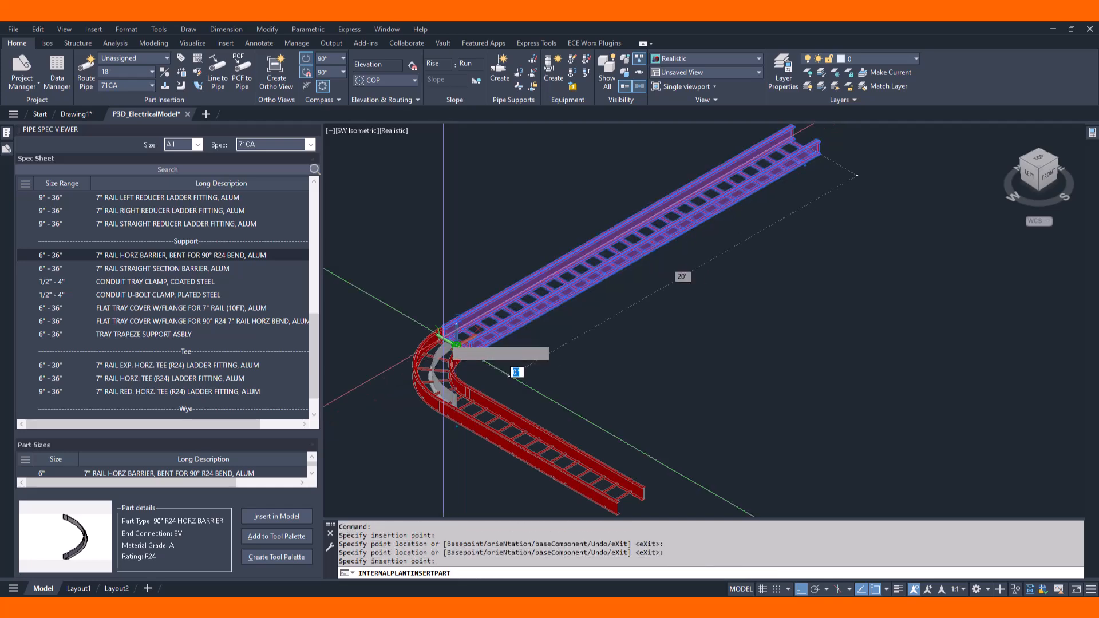
{"action": "key", "text": "Return"}
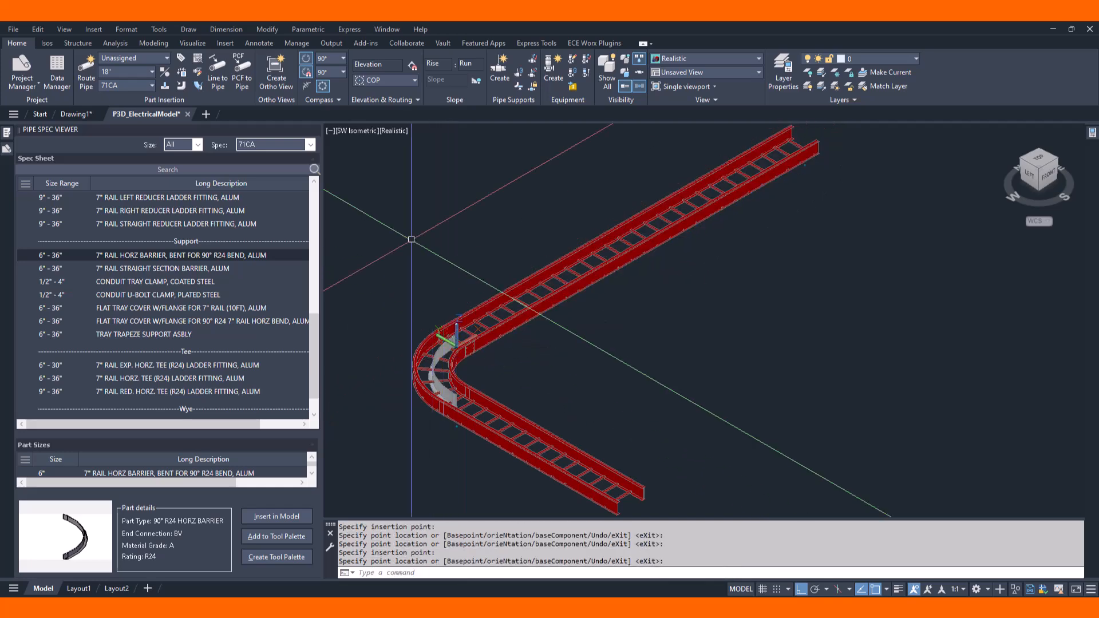
Step: Insert a 7" rail straight section barrier in the 10 ft tray, running from the bend barrier's end to the tray's open end
{"action": "left_click", "coordinate": [216, 268]}
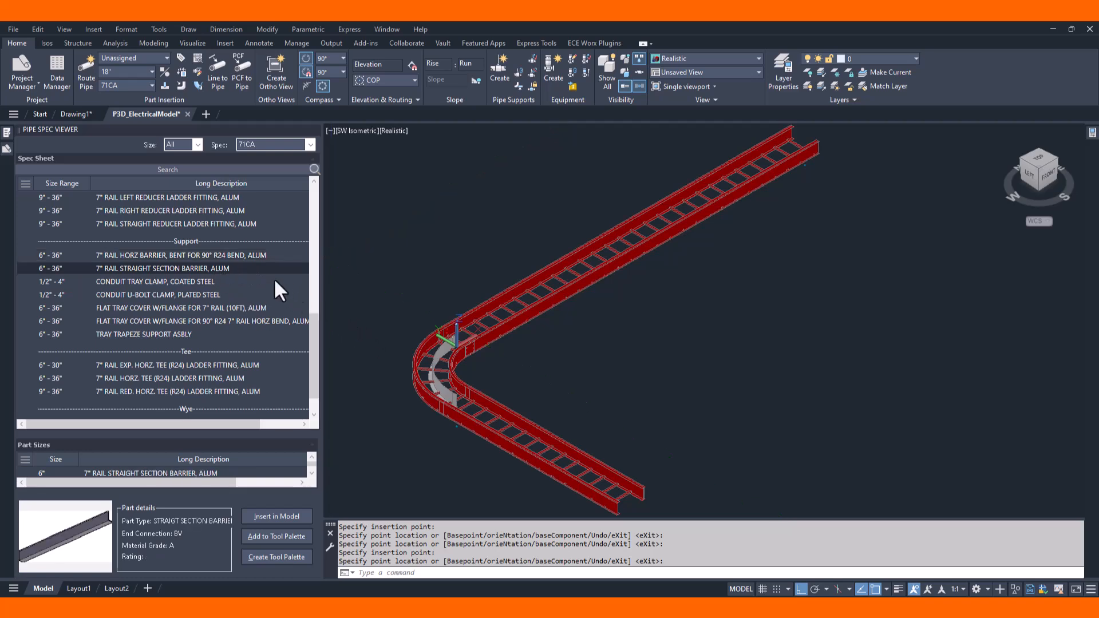
{"action": "key", "text": "Return"}
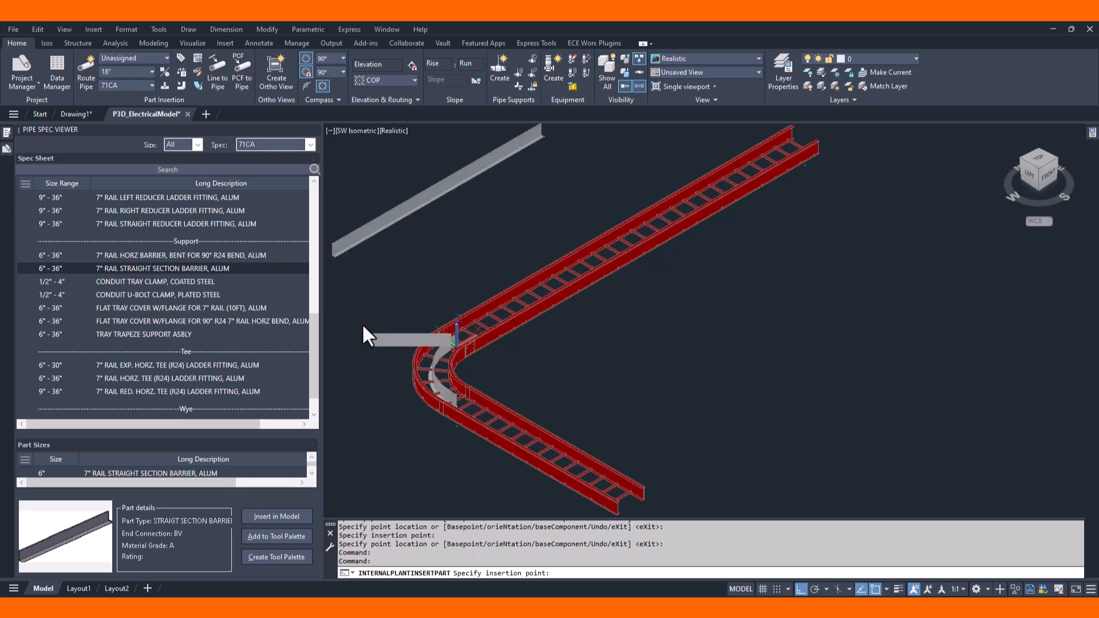
{"action": "left_click", "coordinate": [457, 407]}
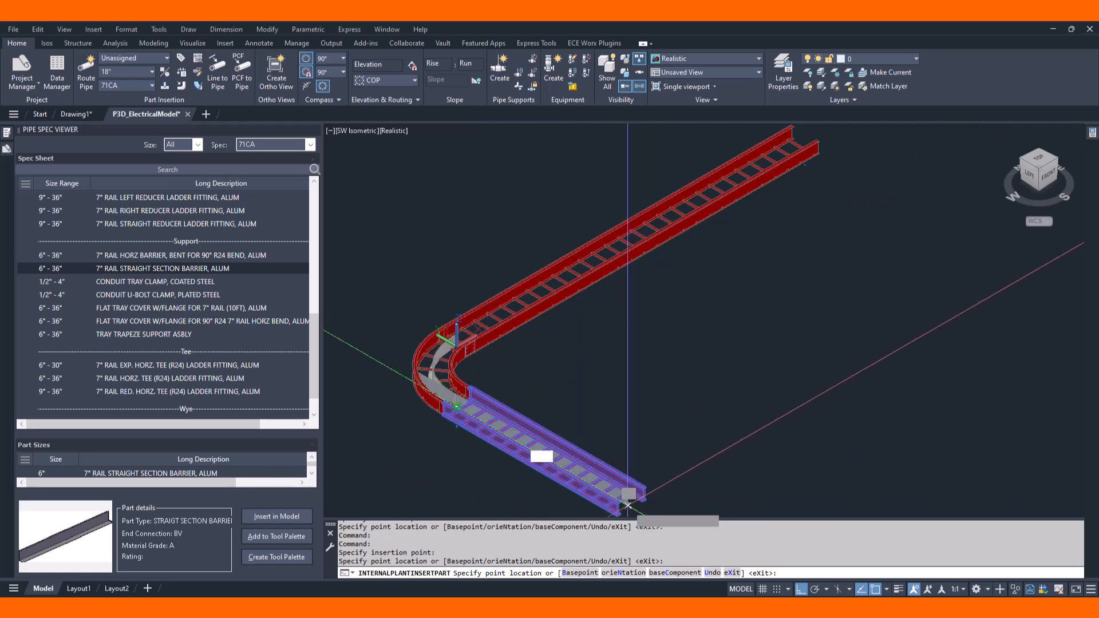
{"action": "left_click", "coordinate": [630, 508]}
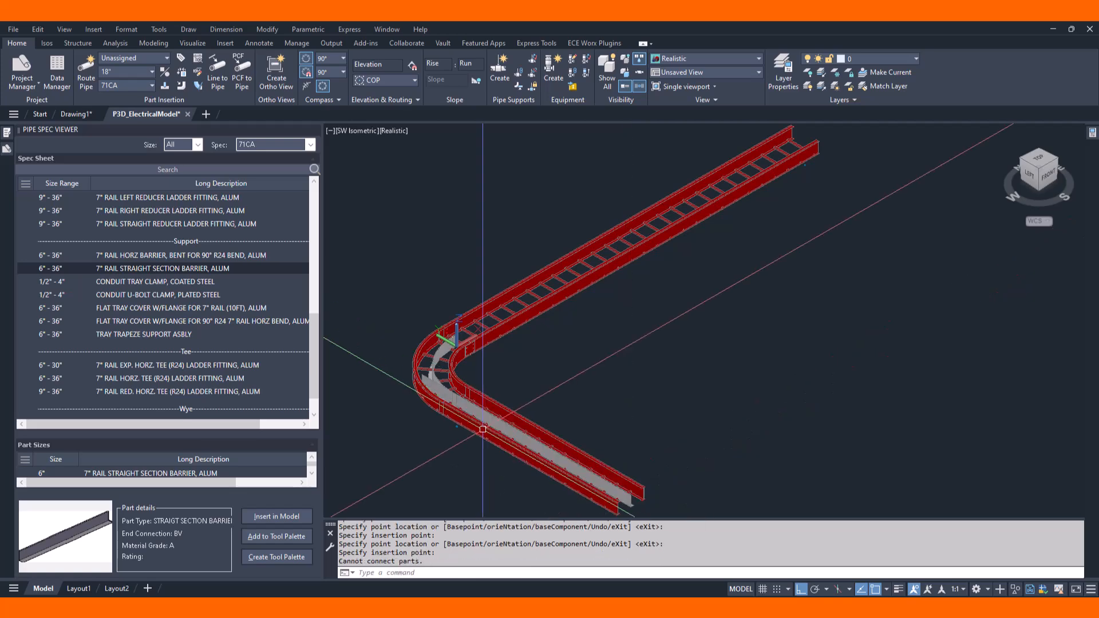
Step: Set the straight barrier's L1 dimension to 10' in its part geometry and deselect it
{"action": "scroll", "coordinate": [476, 423], "scroll_direction": "up", "scroll_amount": 3}
{"action": "left_click", "coordinate": [379, 330]}
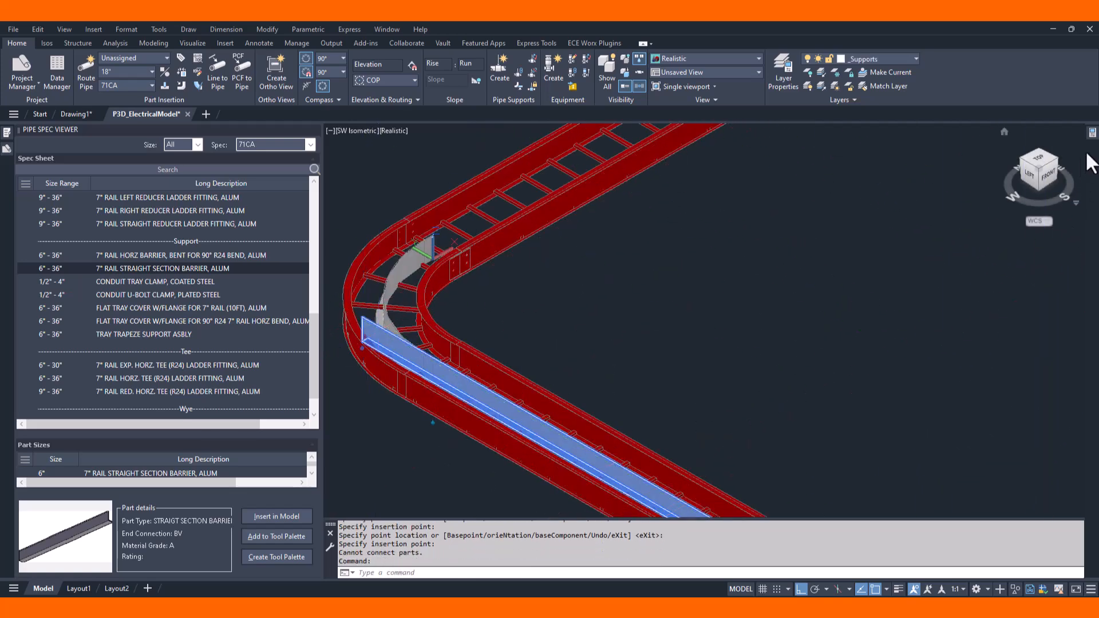
{"action": "mouse_move", "coordinate": [1092, 134]}
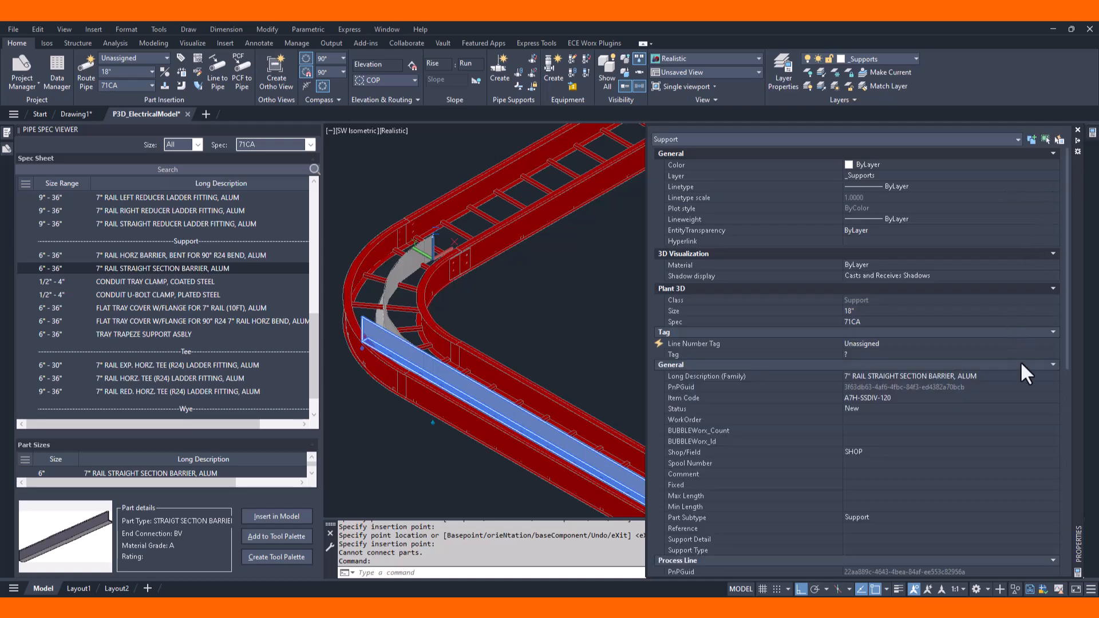
{"action": "scroll", "coordinate": [1017, 424], "scroll_direction": "down", "scroll_amount": 10}
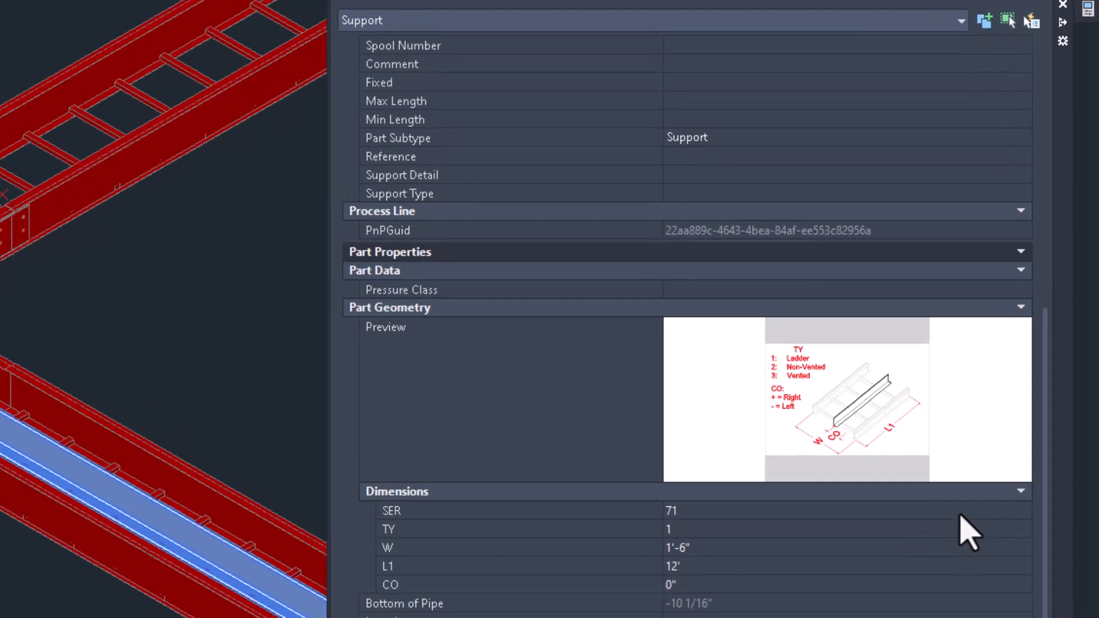
{"action": "left_click", "coordinate": [750, 567]}
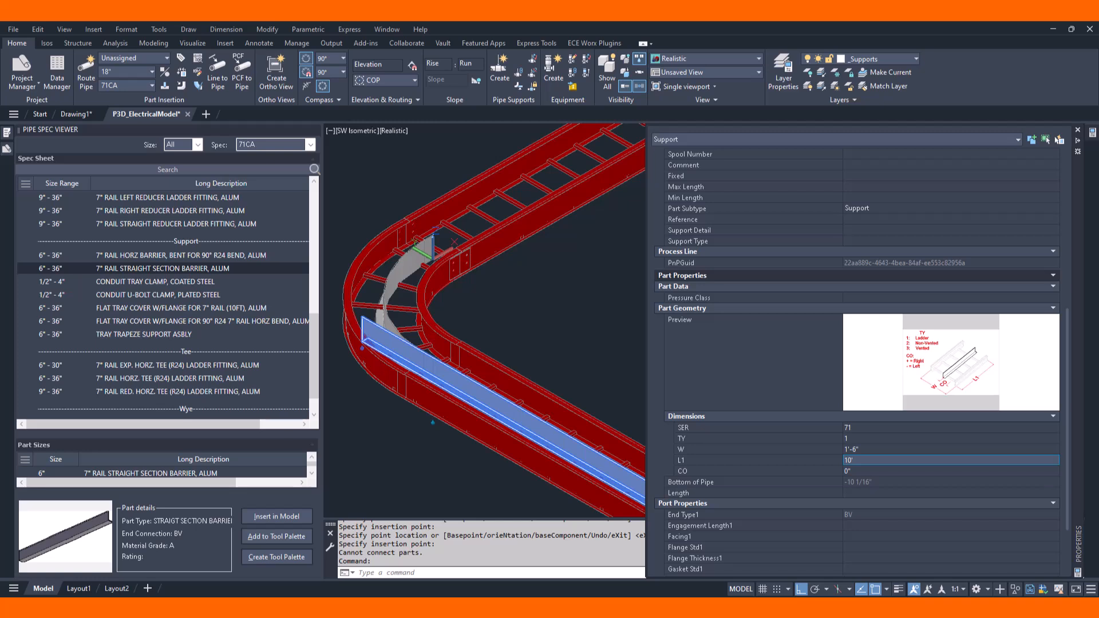
{"action": "key", "text": "Return"}
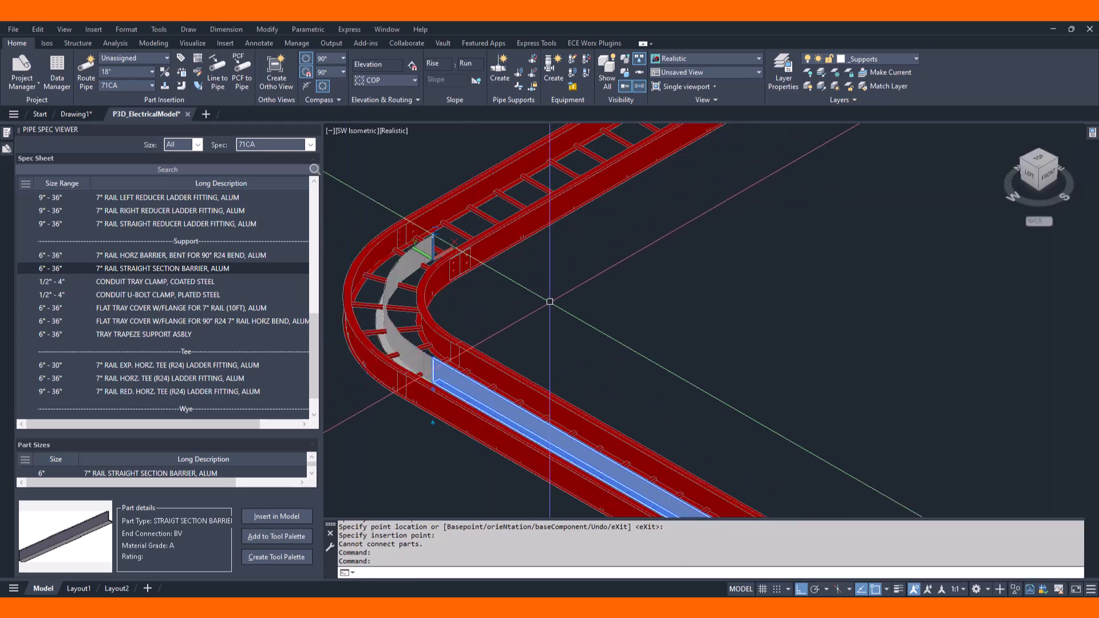
{"action": "scroll", "coordinate": [550, 302], "scroll_direction": "down", "scroll_amount": 2}
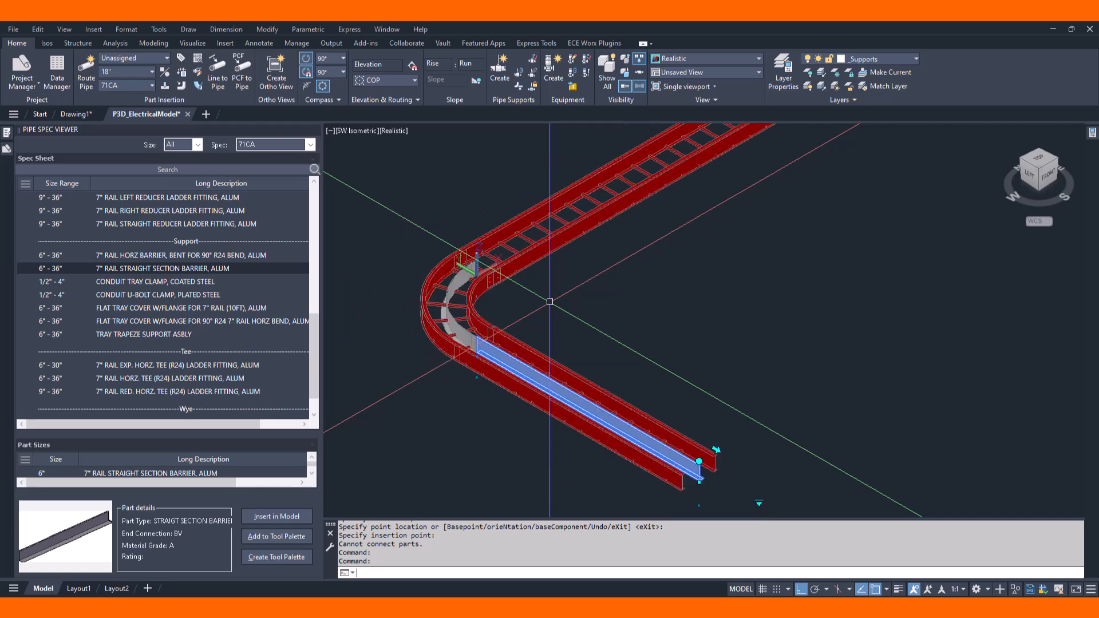
{"action": "type", "text": "1"}
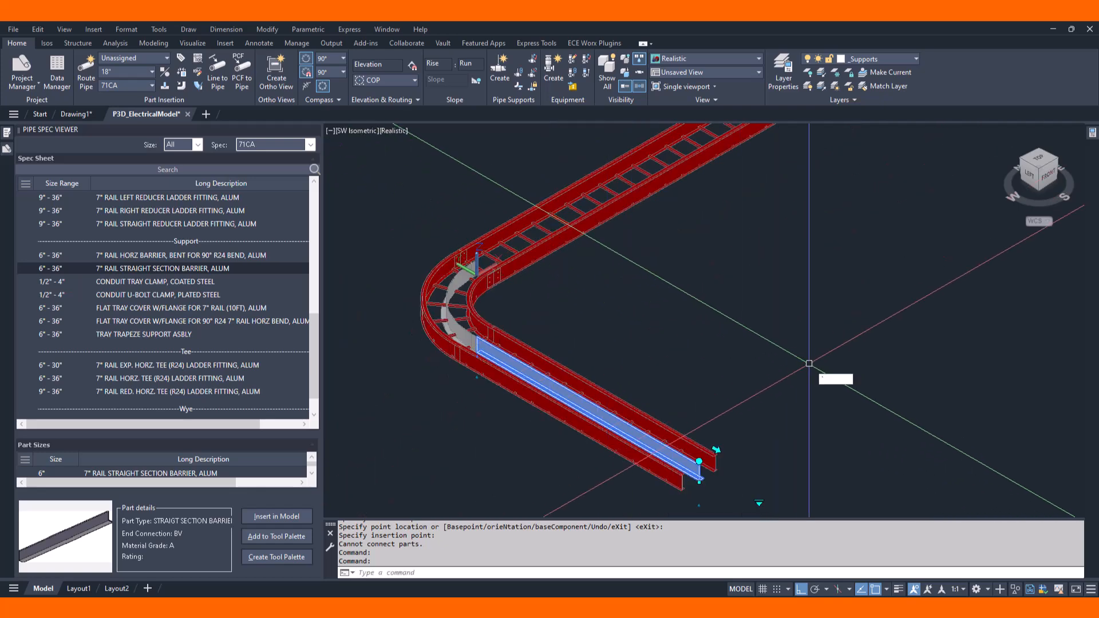
{"action": "key", "text": "Escape"}
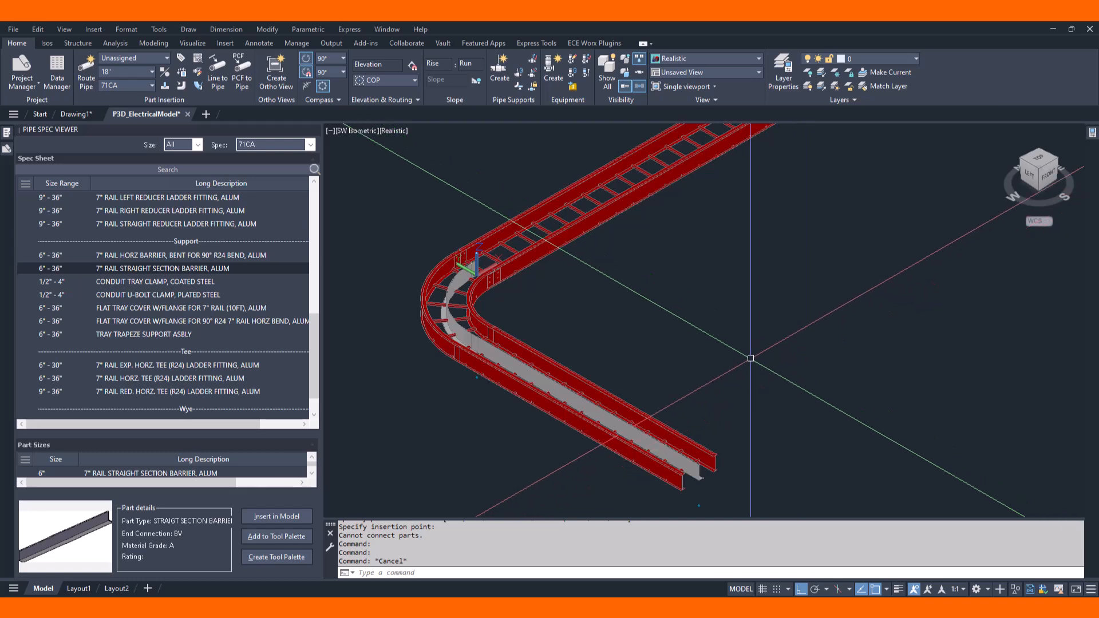
Step: Place a 10 ft flat flanged tray cover for 7" rail on the middle stretch of the 20 ft tray
{"action": "left_click", "coordinate": [218, 308]}
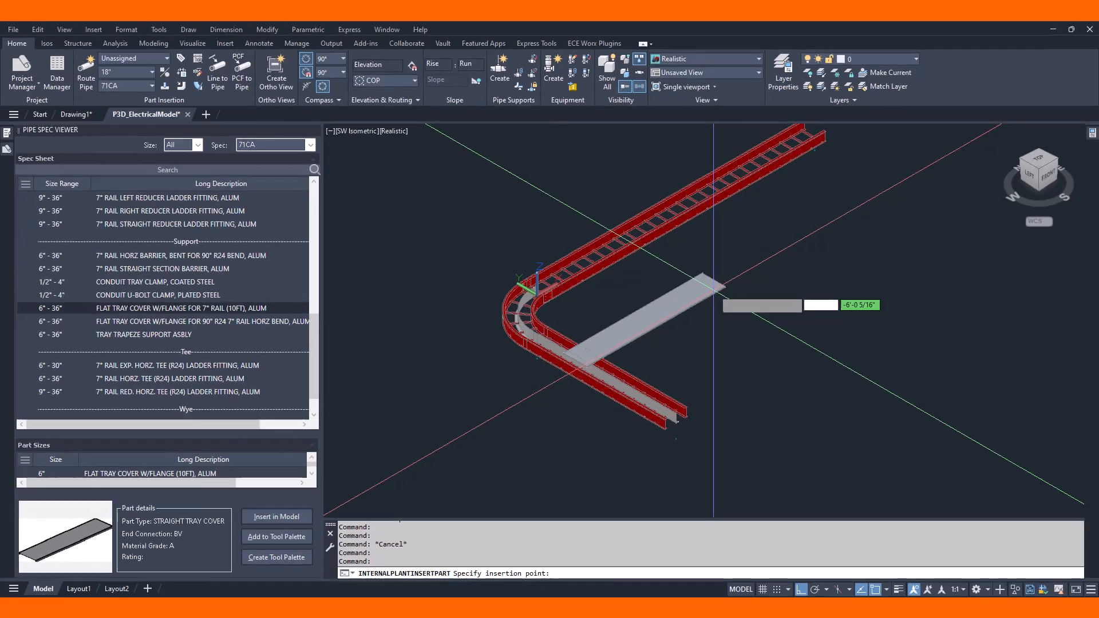
{"action": "left_click", "coordinate": [747, 171]}
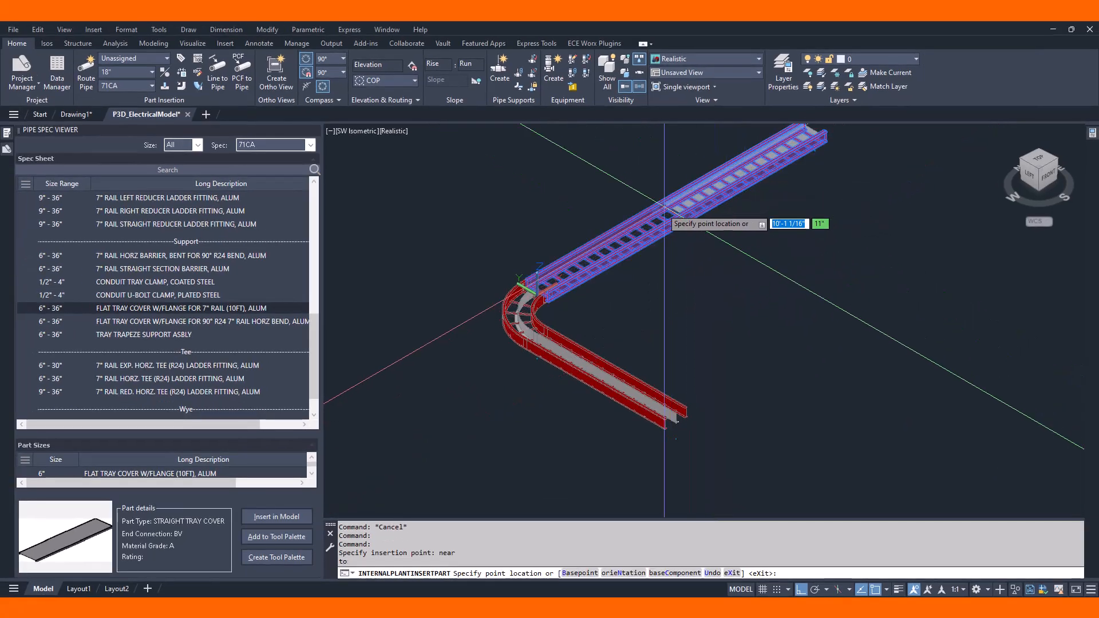
{"action": "left_click", "coordinate": [581, 266]}
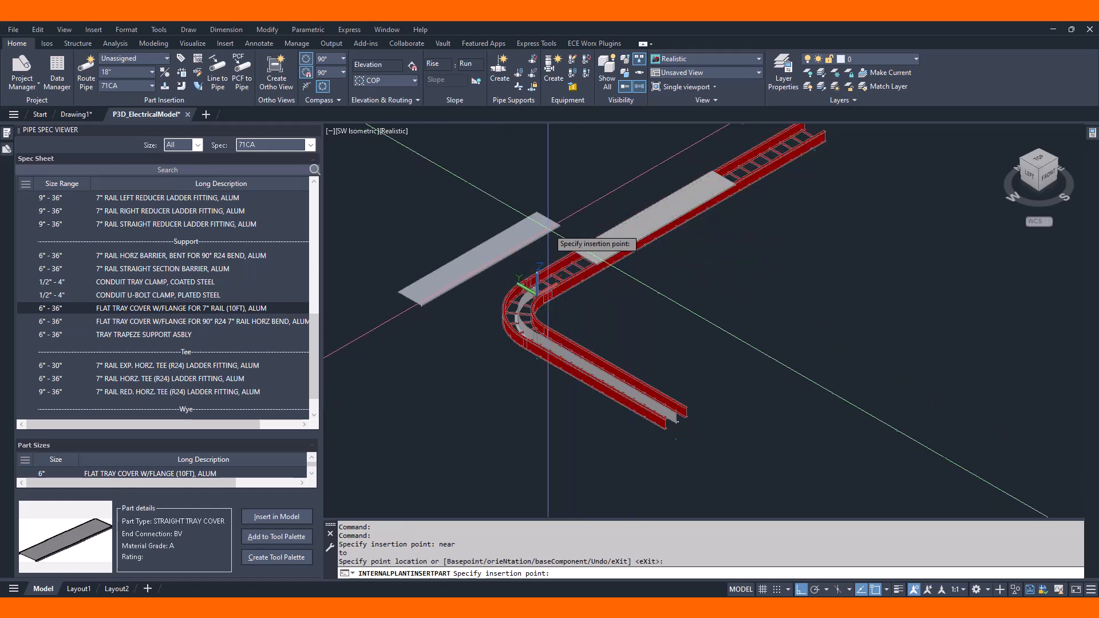
{"action": "key", "text": "Return"}
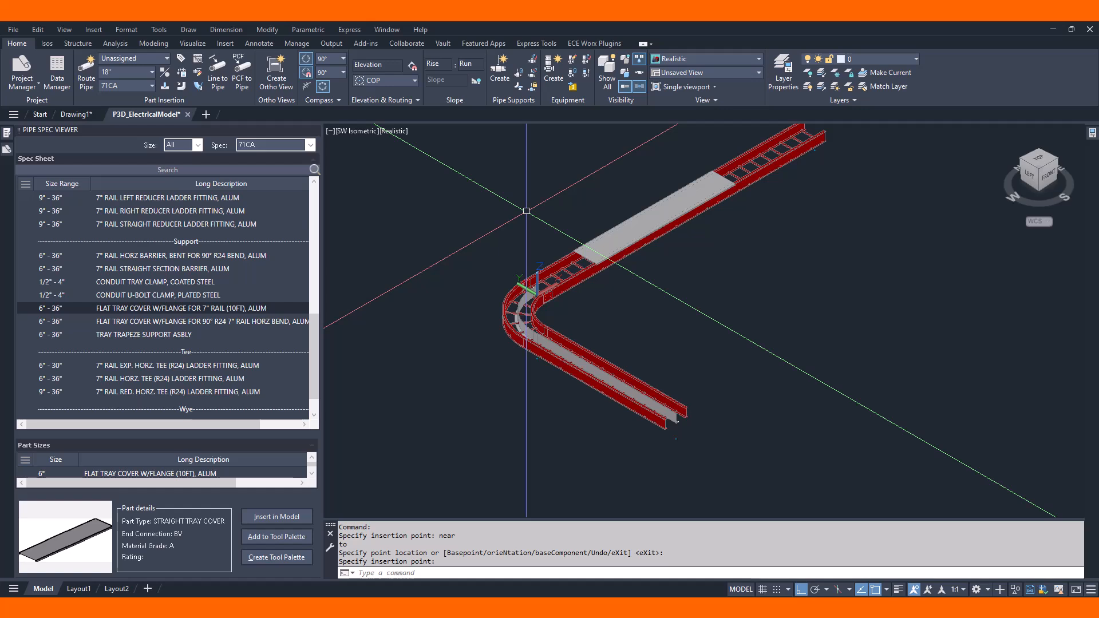
Step: Insert the flanged flat tray cover for the 90° R24 7" rail horizontal bend over the bend, starting at its joint with the 20 ft tray
{"action": "left_click", "coordinate": [246, 322]}
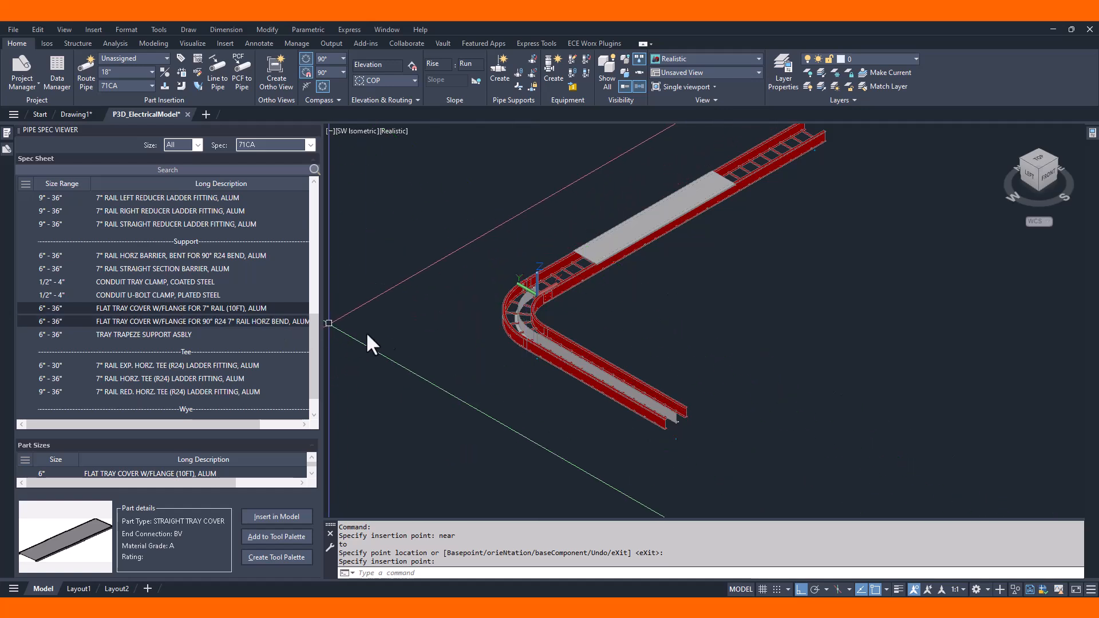
{"action": "key", "text": "Return"}
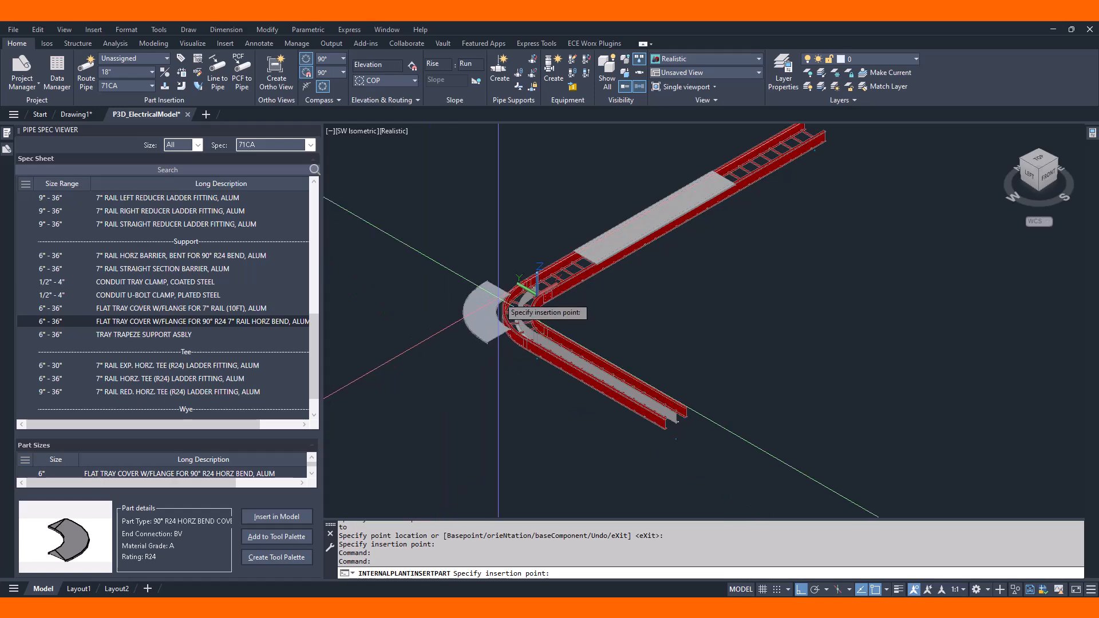
{"action": "left_click", "coordinate": [536, 294]}
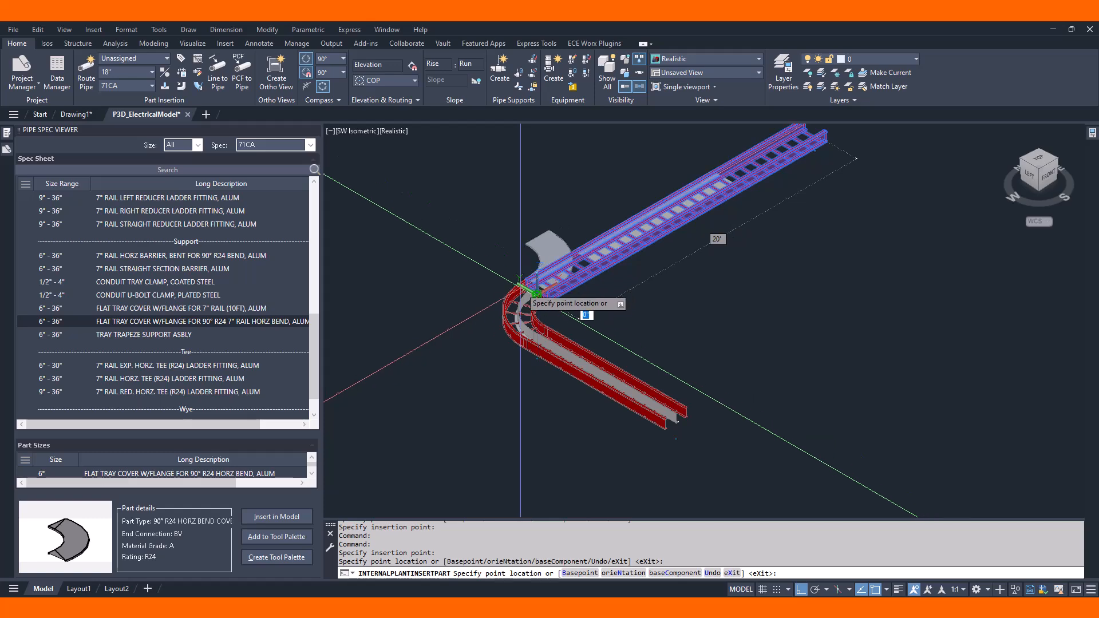
{"action": "left_click", "coordinate": [496, 319]}
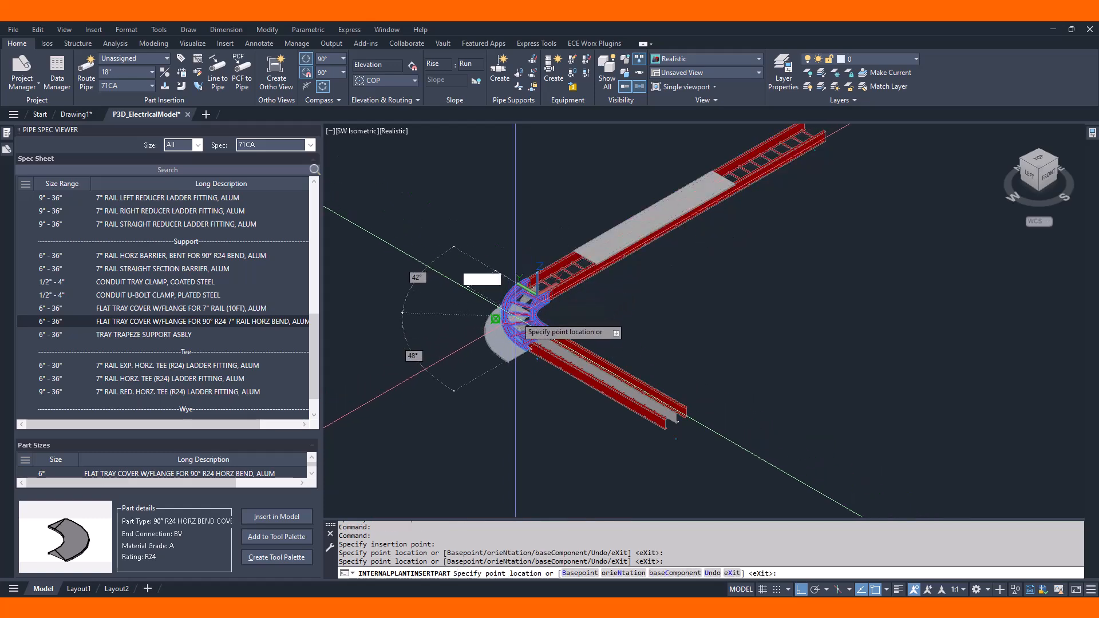
{"action": "left_click", "coordinate": [528, 308]}
{"action": "key", "text": "Return"}
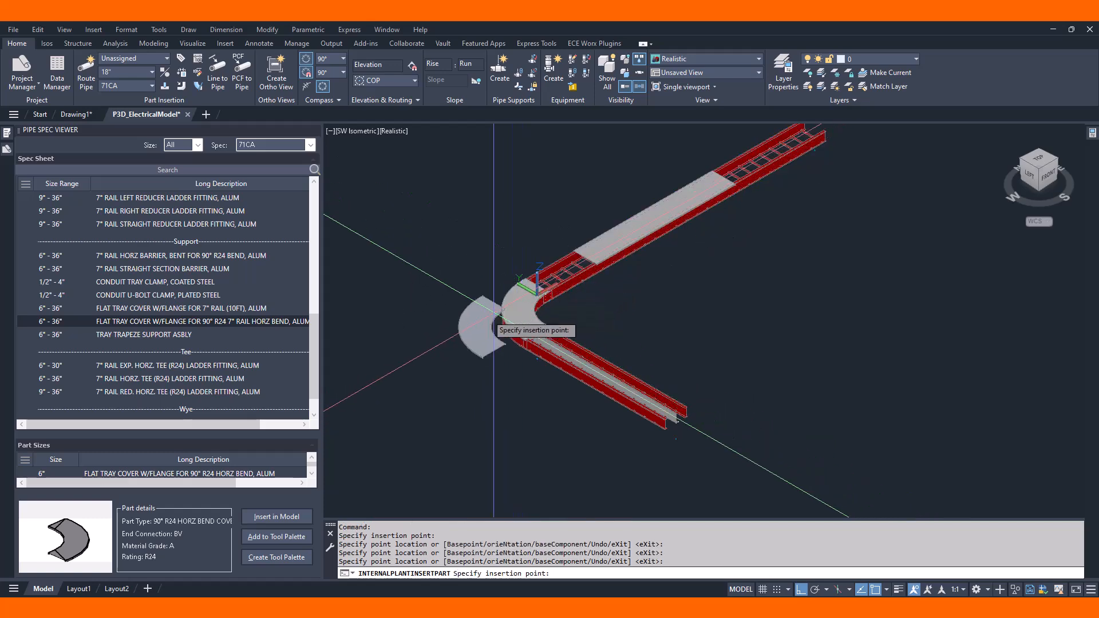
{"action": "key", "text": "Return"}
Step: Insert a tray trapeze support assembly under the open end of the 10 ft tray using a nearest snap, with its beam across the tray
{"action": "scroll", "coordinate": [608, 362], "scroll_direction": "up", "scroll_amount": 3}
{"action": "scroll", "coordinate": [608, 361], "scroll_direction": "down", "scroll_amount": 1}
{"action": "middle_click_drag", "start_coordinate": [608, 362], "coordinate": [549, 432]}
{"action": "type", "text": "Z"}
{"action": "key", "text": "Return"}
{"action": "type", "text": "E"}
{"action": "key", "text": "Return"}
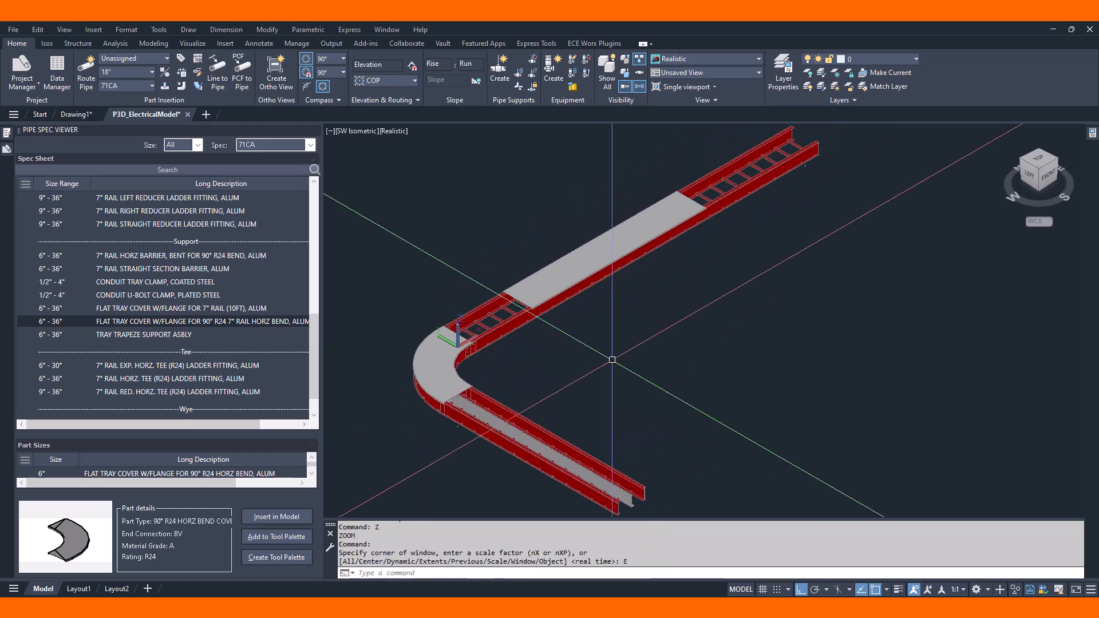
{"action": "left_click", "coordinate": [182, 334]}
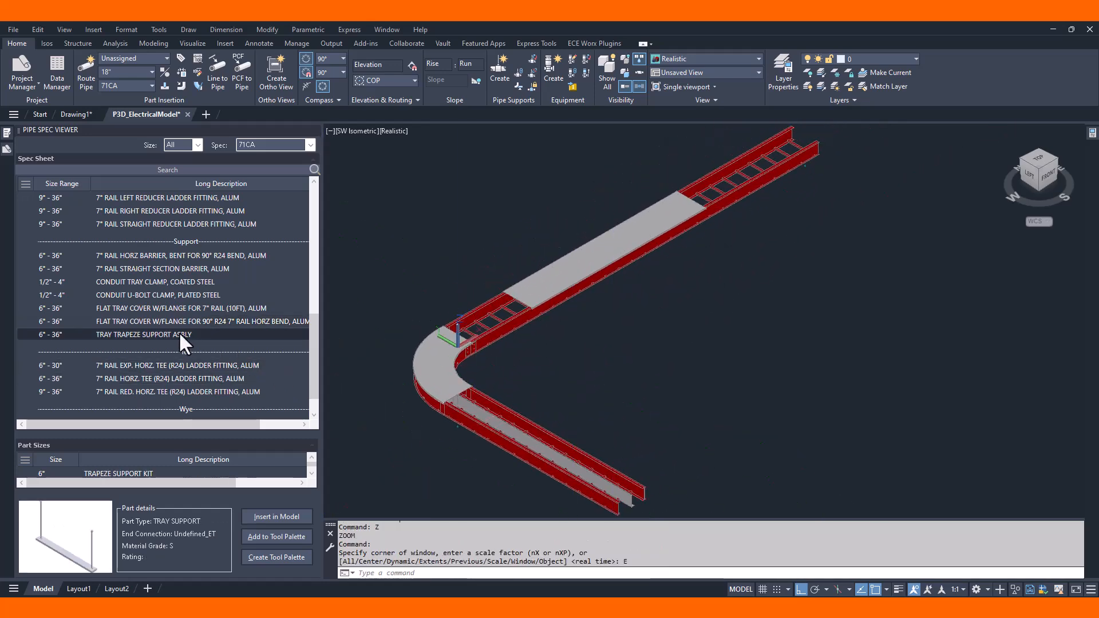
{"action": "double_click", "coordinate": [180, 332]}
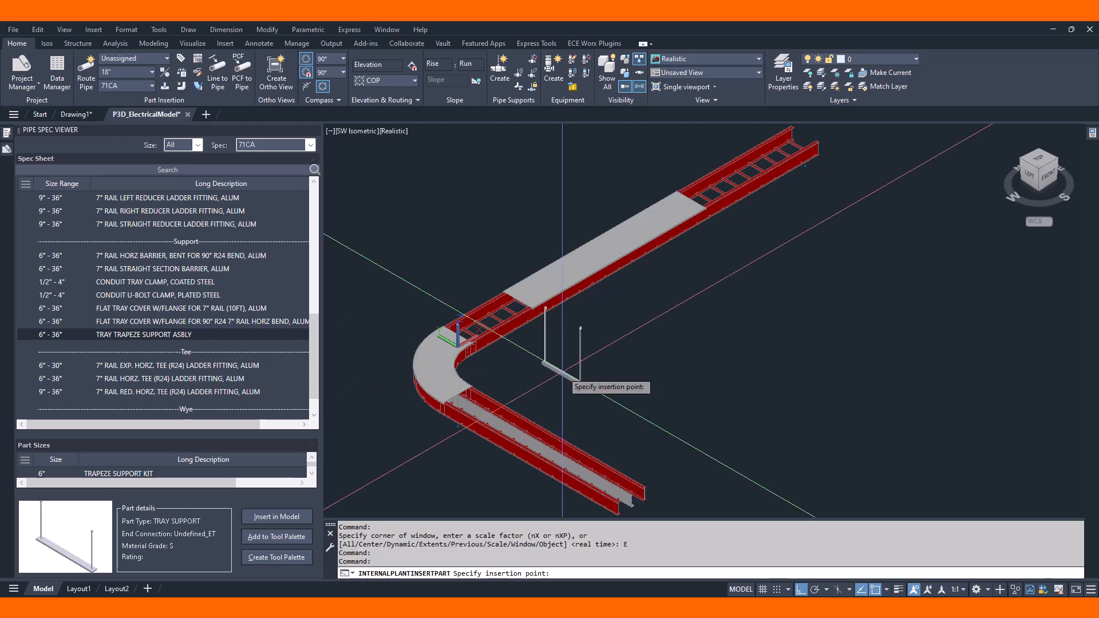
{"action": "type", "text": "near"}
{"action": "key", "text": "Return"}
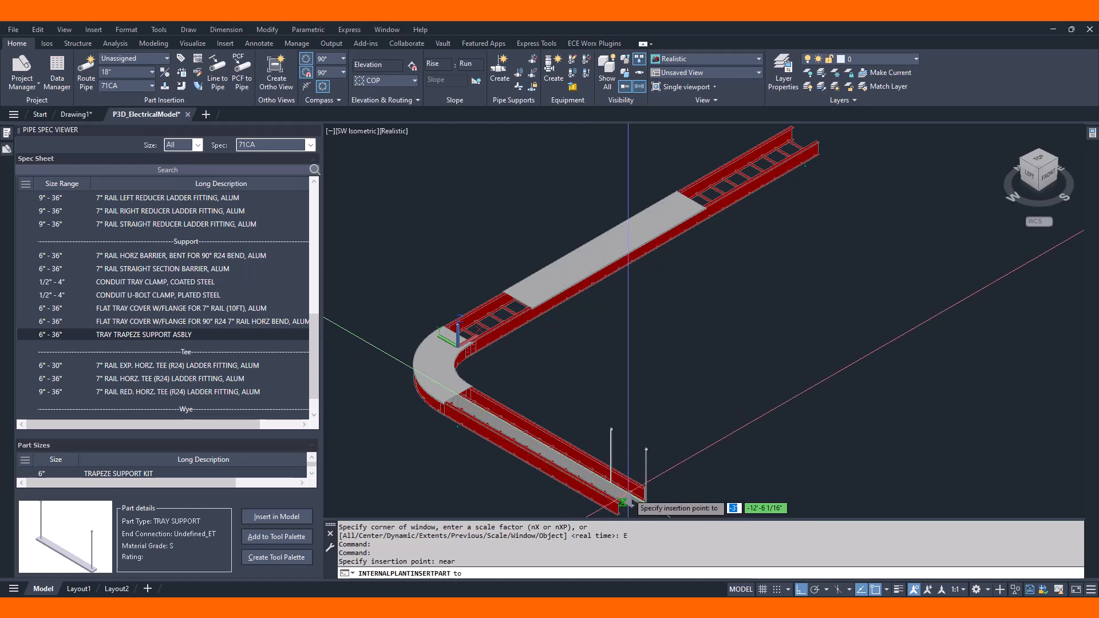
{"action": "left_click", "coordinate": [626, 500]}
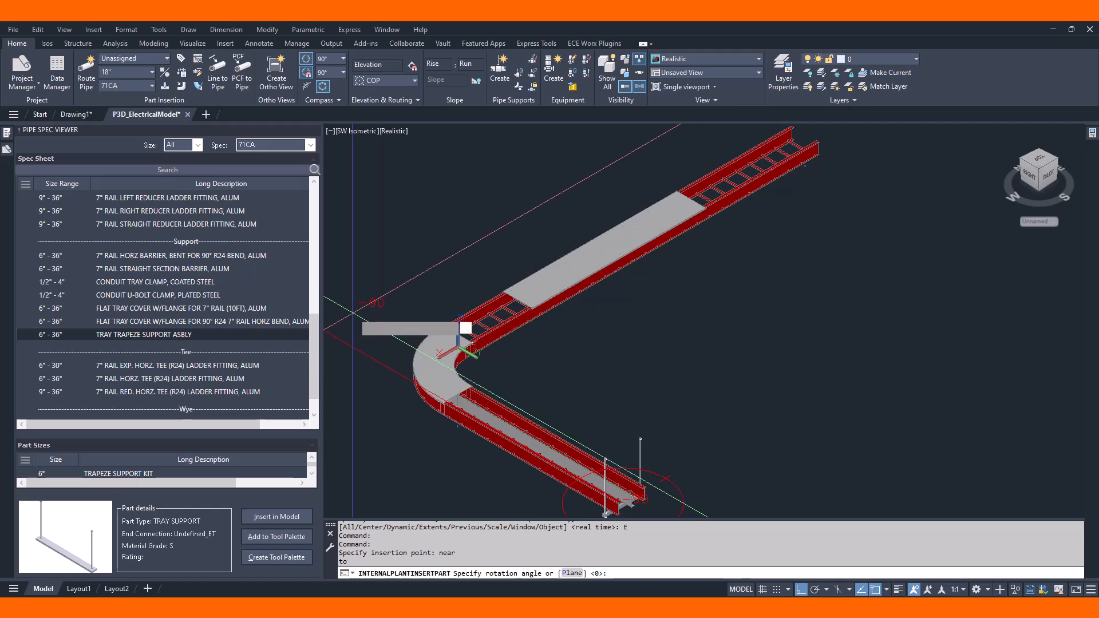
{"action": "left_click", "coordinate": [353, 314]}
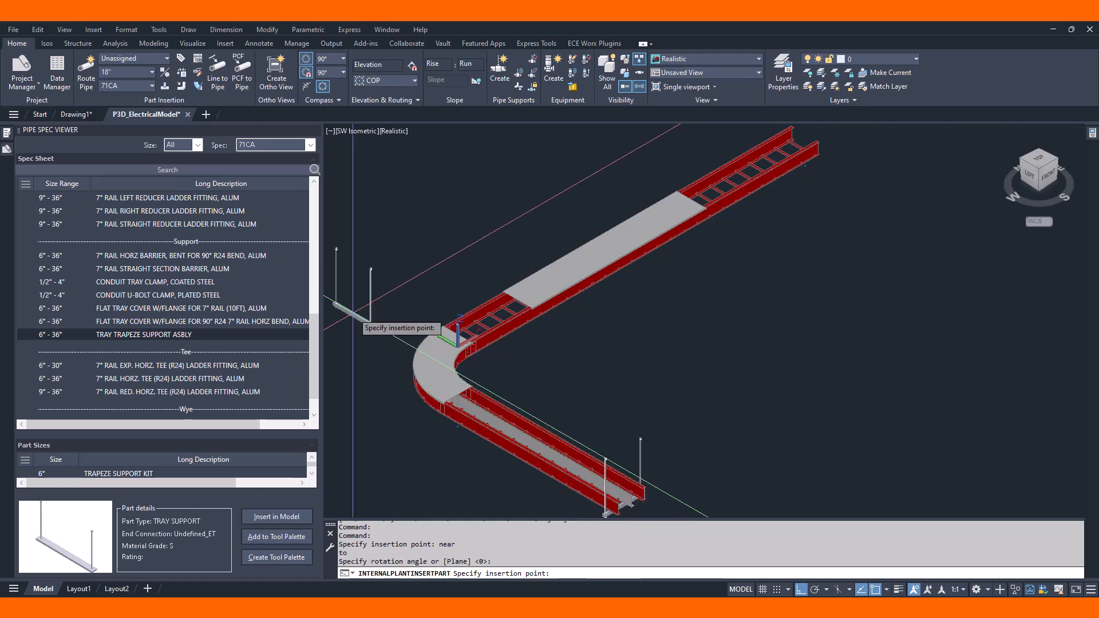
Step: Insert trapeze supports at both ends of the bend, first at the 10 ft tray joint and then at the 20 ft tray joint
{"action": "left_click", "coordinate": [481, 401]}
{"action": "left_click", "coordinate": [433, 299]}
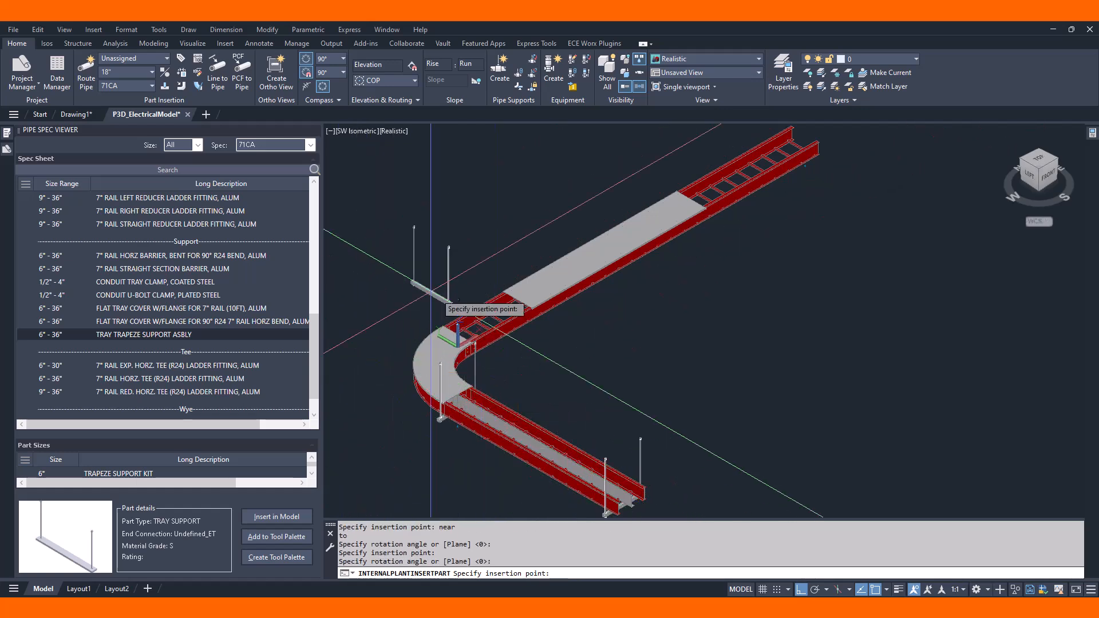
{"action": "left_click", "coordinate": [458, 348]}
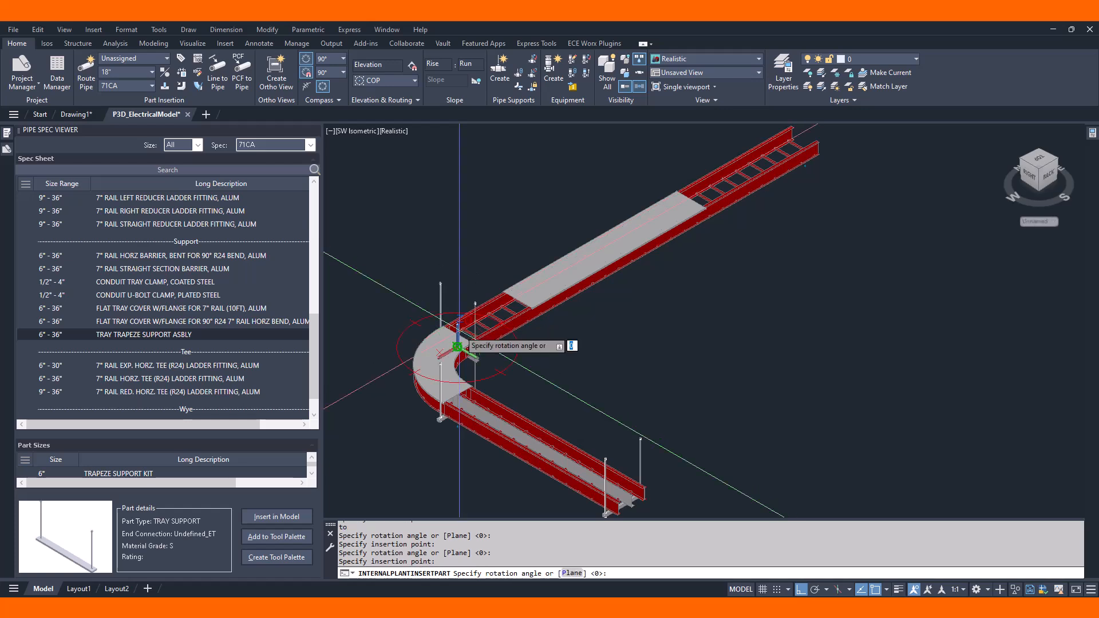
{"action": "left_click", "coordinate": [658, 301]}
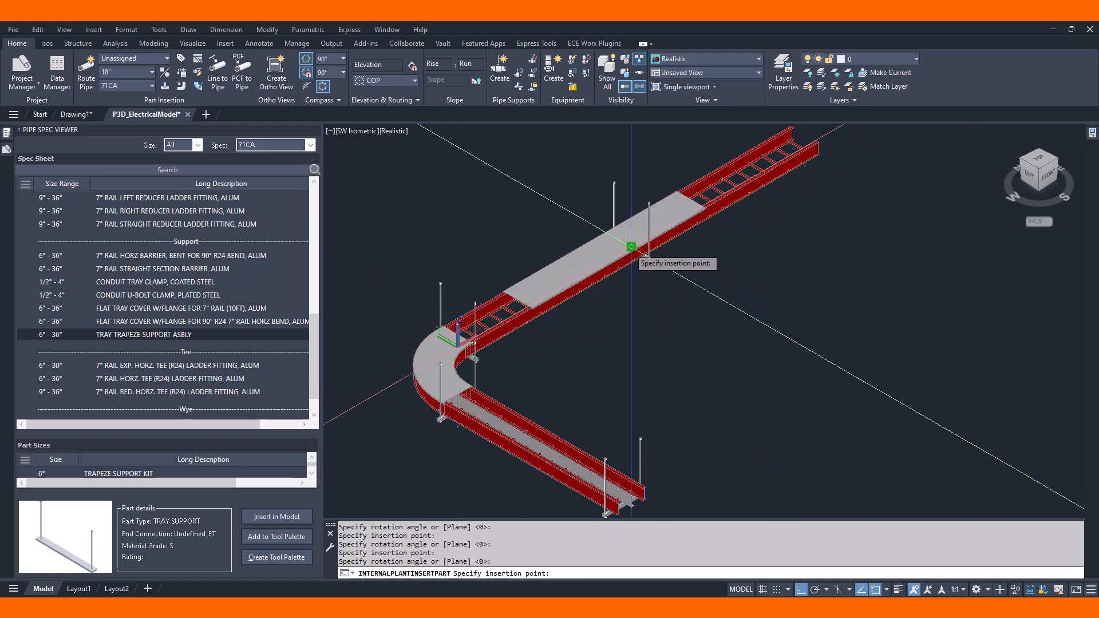
Step: Insert trapeze supports across the 20 ft tray at its midpoint and at its open end, and finish placing supports
{"action": "left_click", "coordinate": [788, 166]}
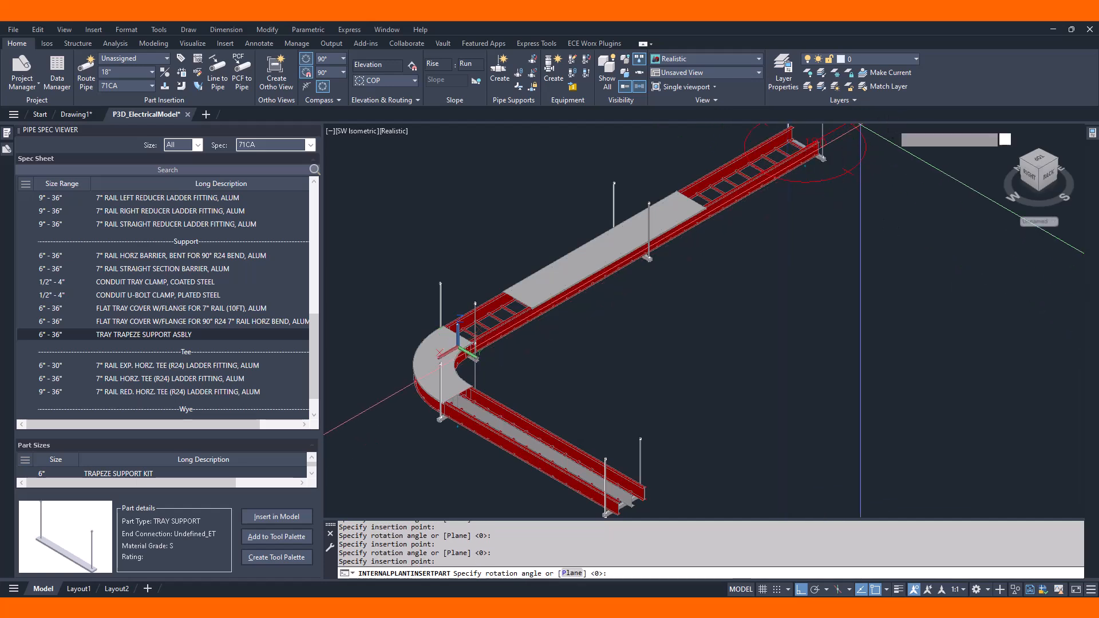
{"action": "left_click", "coordinate": [860, 125]}
{"action": "key", "text": "Escape"}
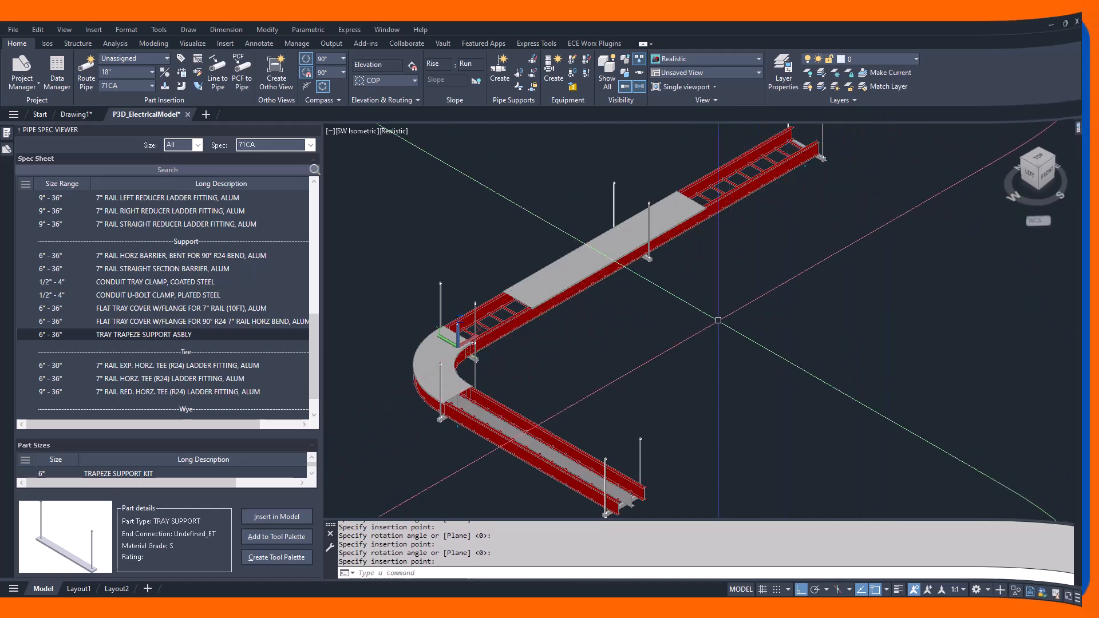